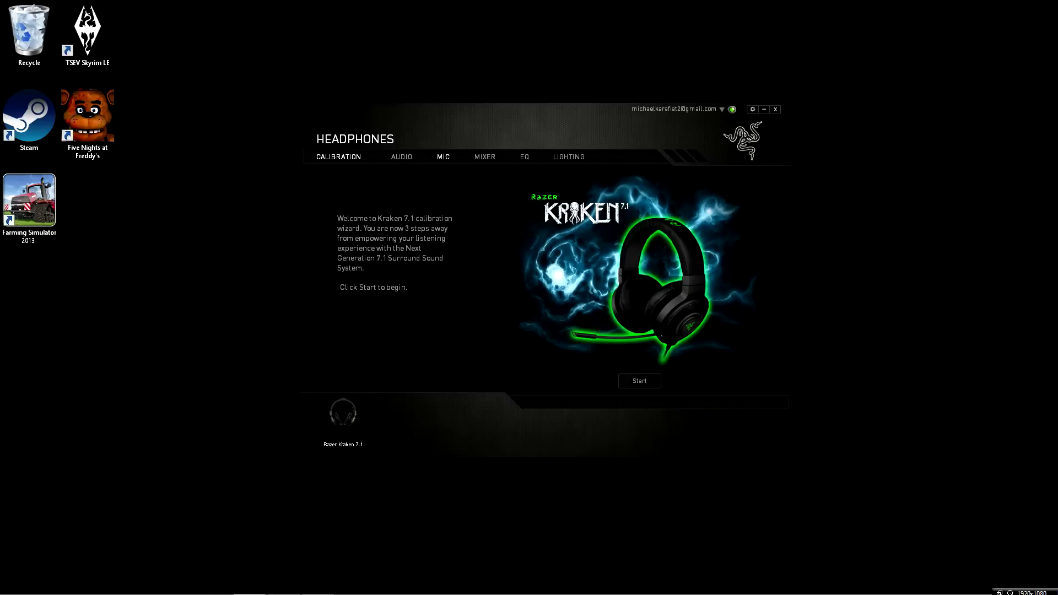
Start the surround sound calibration, back out leaving it default, and show the AUDIO settings.
{"action": "left_click", "coordinate": [443, 156]}
{"action": "left_click", "coordinate": [338, 155]}
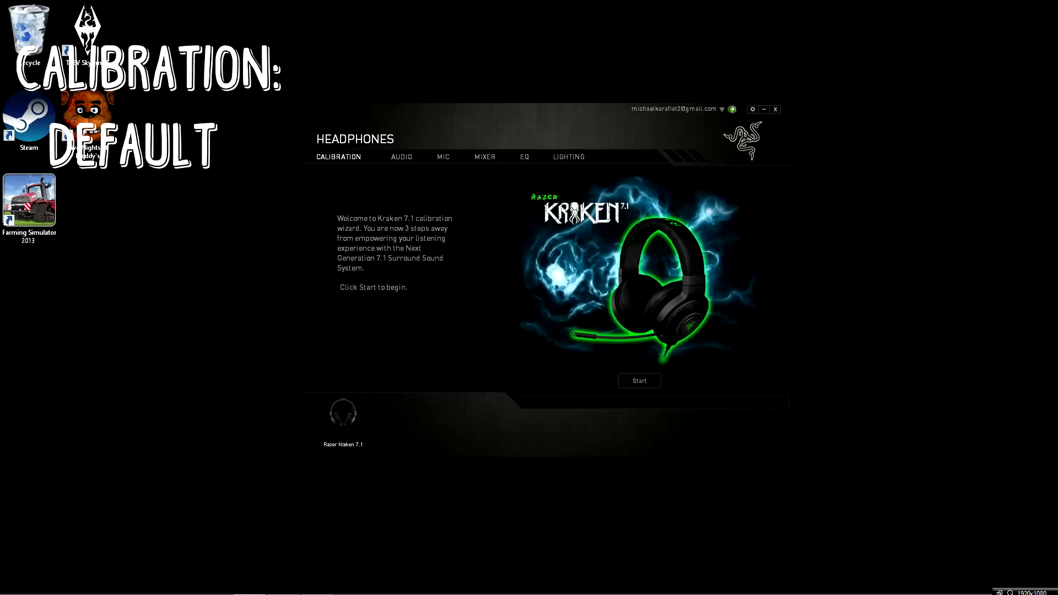
{"action": "left_click", "coordinate": [639, 380]}
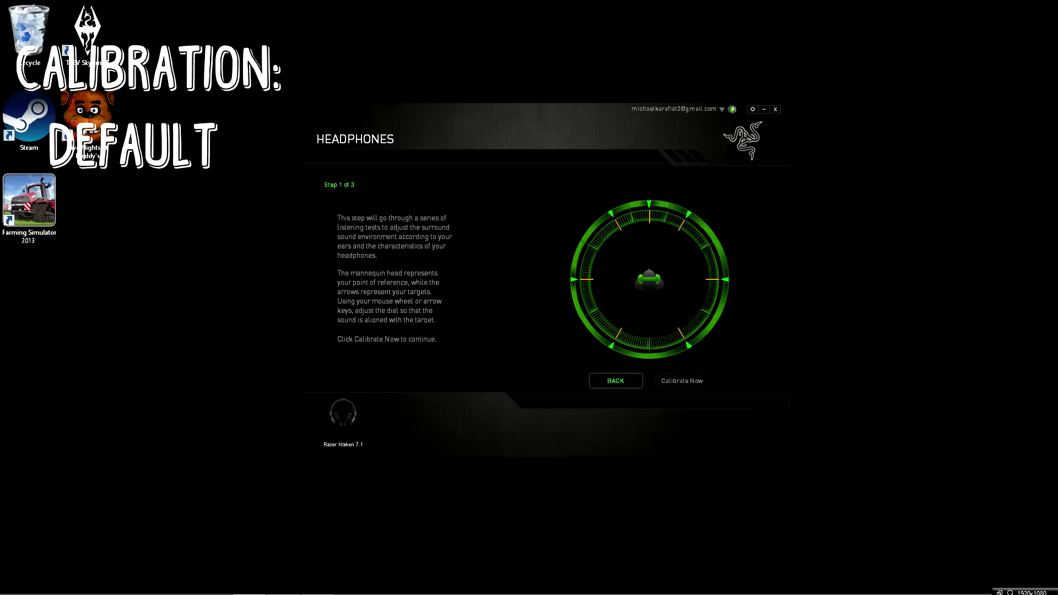
{"action": "left_click", "coordinate": [614, 380]}
{"action": "left_click", "coordinate": [402, 157]}
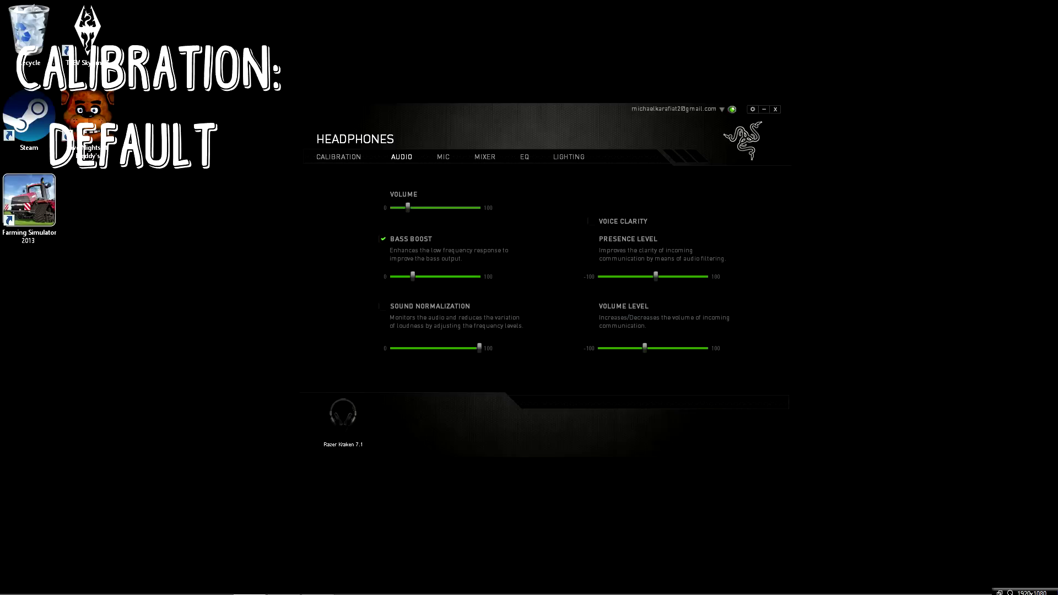
Drag the headset Volume slider until its tooltip reads 42.
{"action": "left_click_drag", "start_coordinate": [407, 207], "coordinate": [436, 206]}
{"action": "left_click_drag", "start_coordinate": [435, 206], "coordinate": [430, 207]}
{"action": "mouse_move", "coordinate": [430, 207]}
{"action": "left_mouse_down"}
{"action": "mouse_move", "coordinate": [439, 207]}
{"action": "mouse_move", "coordinate": [427, 207]}
{"action": "left_mouse_up"}
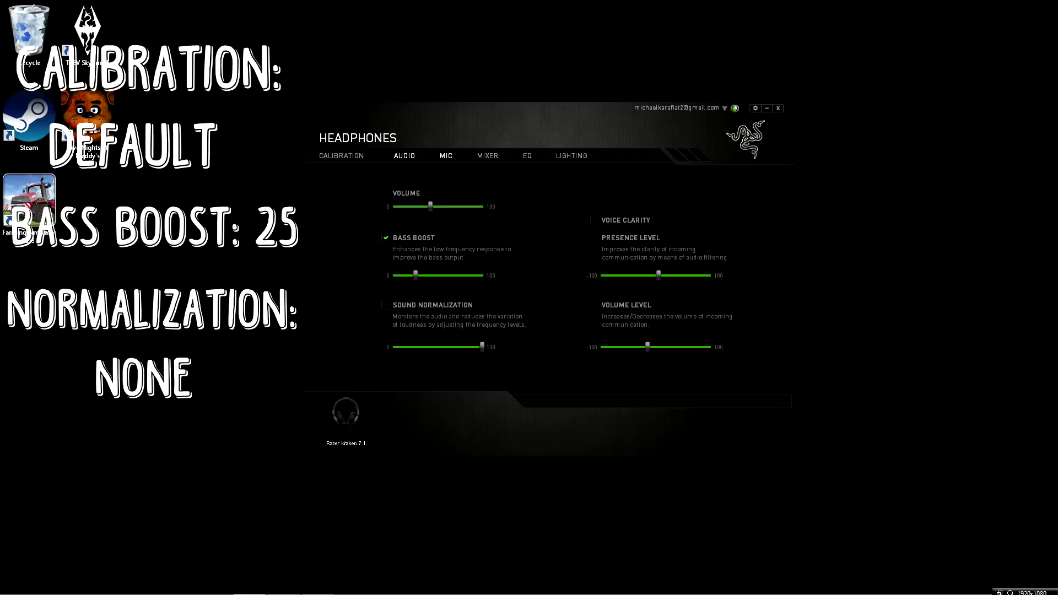
Switch the Headphones panel to the MIC tab.
{"action": "left_click", "coordinate": [445, 156]}
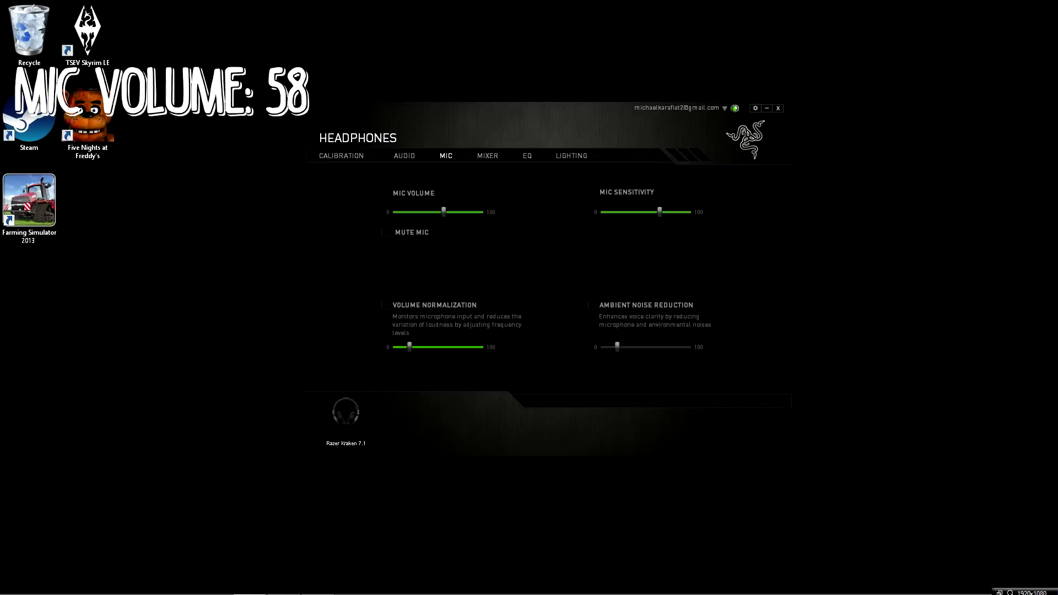
Toggle Ambient Noise Reduction on and back off, then nudge Mic Sensitivity slightly higher.
{"action": "left_click", "coordinate": [404, 155]}
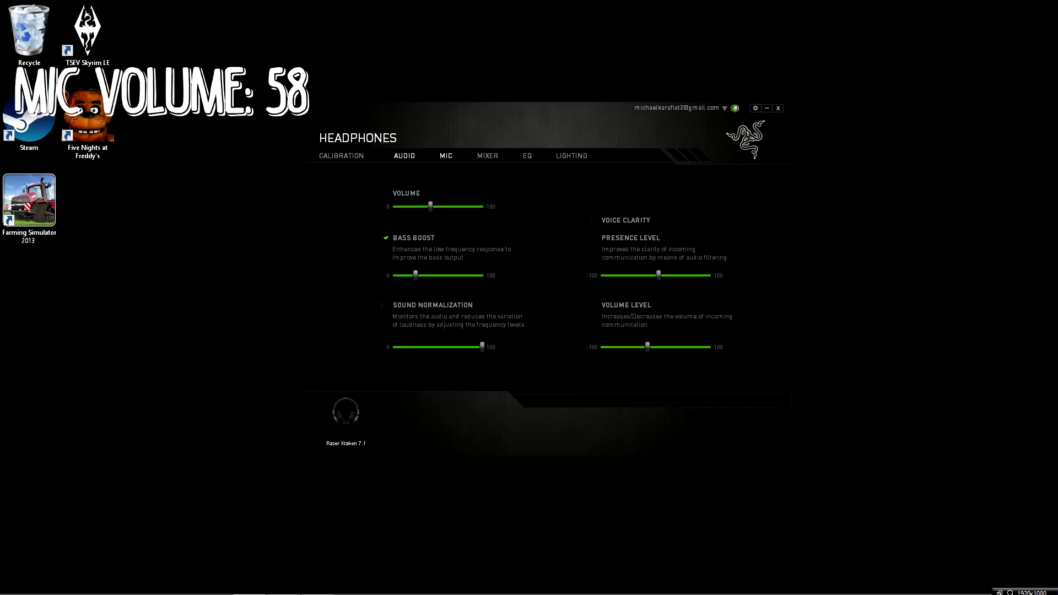
{"action": "left_click", "coordinate": [445, 156]}
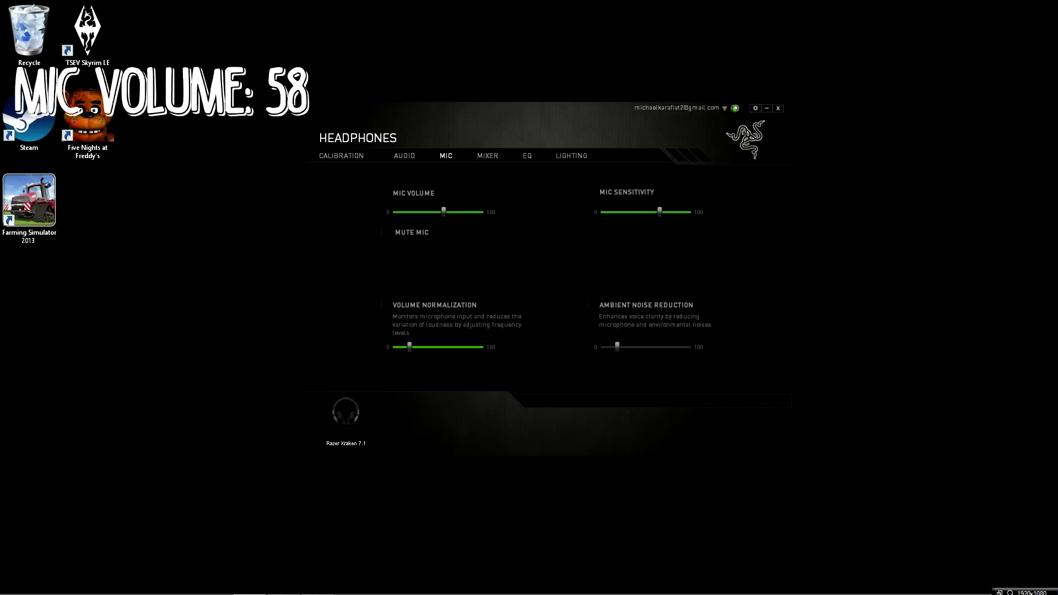
{"action": "left_click", "coordinate": [592, 305]}
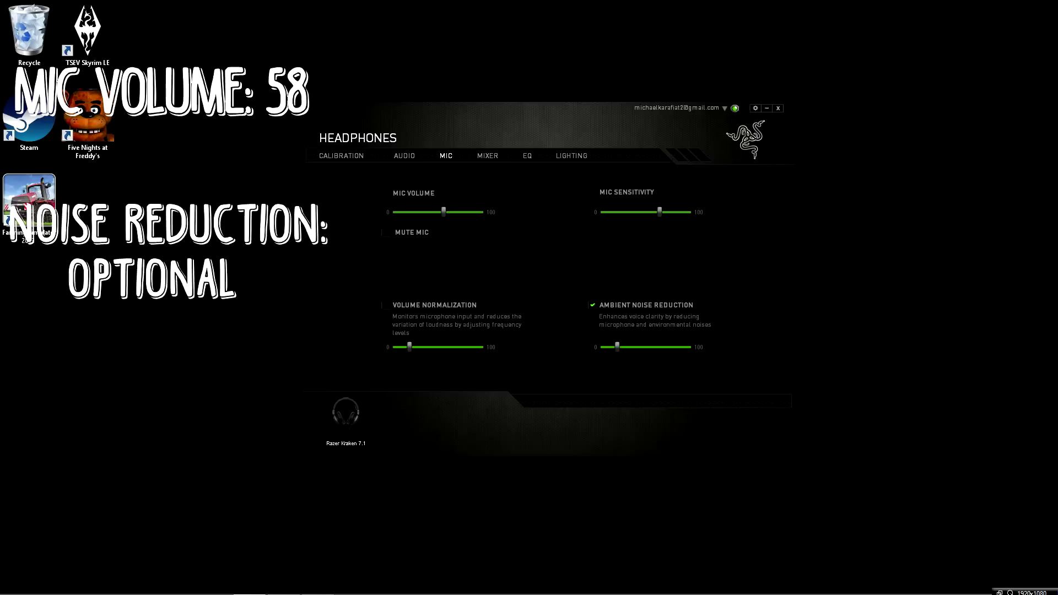
{"action": "left_click", "coordinate": [592, 304]}
{"action": "left_click_drag", "start_coordinate": [659, 211], "coordinate": [660, 212]}
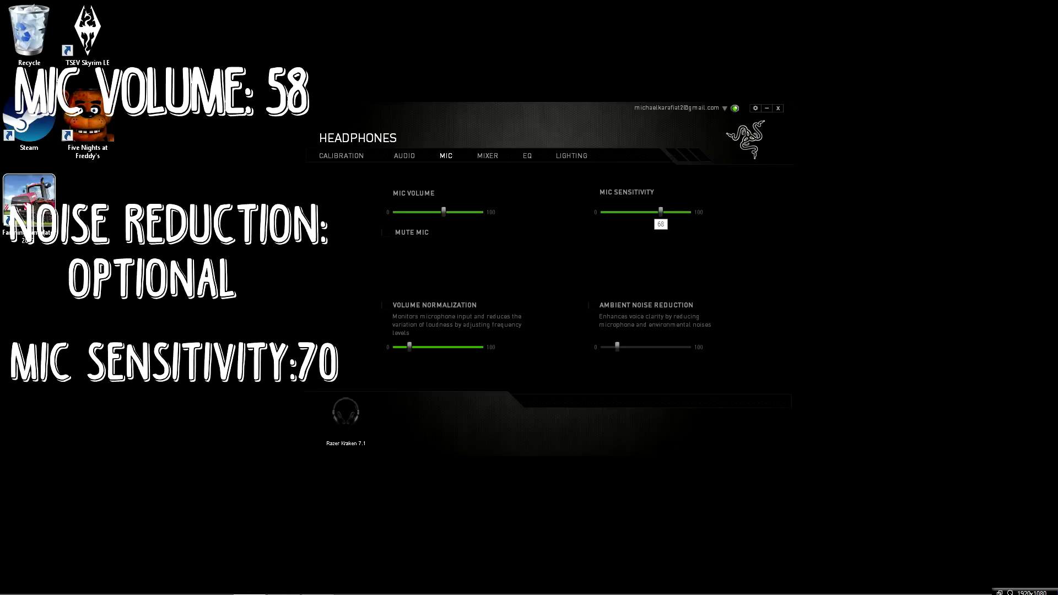
Reset the headset equalizer to the flat Custom preset.
{"action": "left_click", "coordinate": [488, 155]}
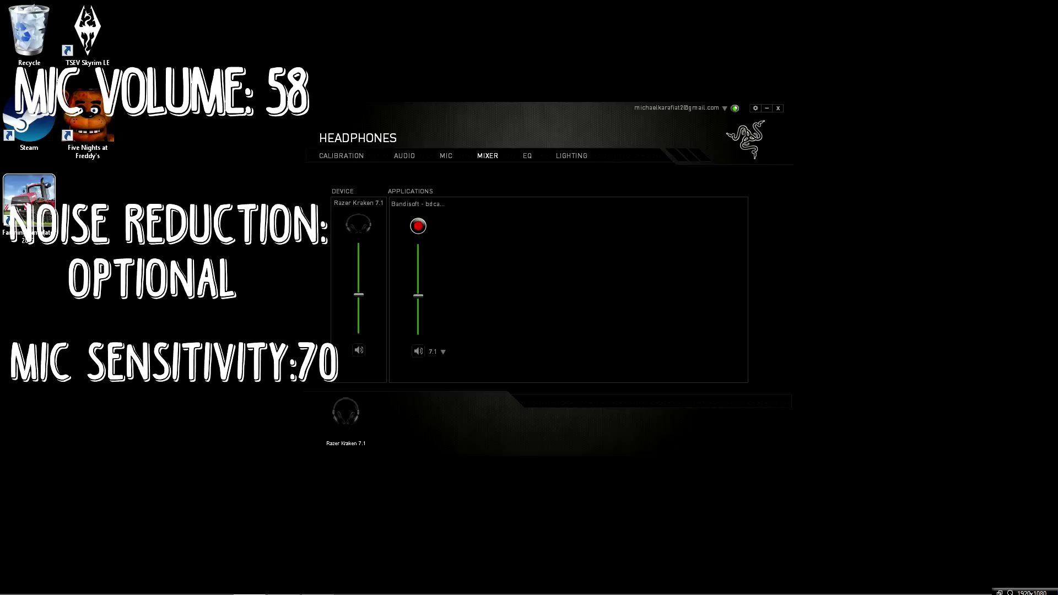
{"action": "left_click", "coordinate": [528, 155]}
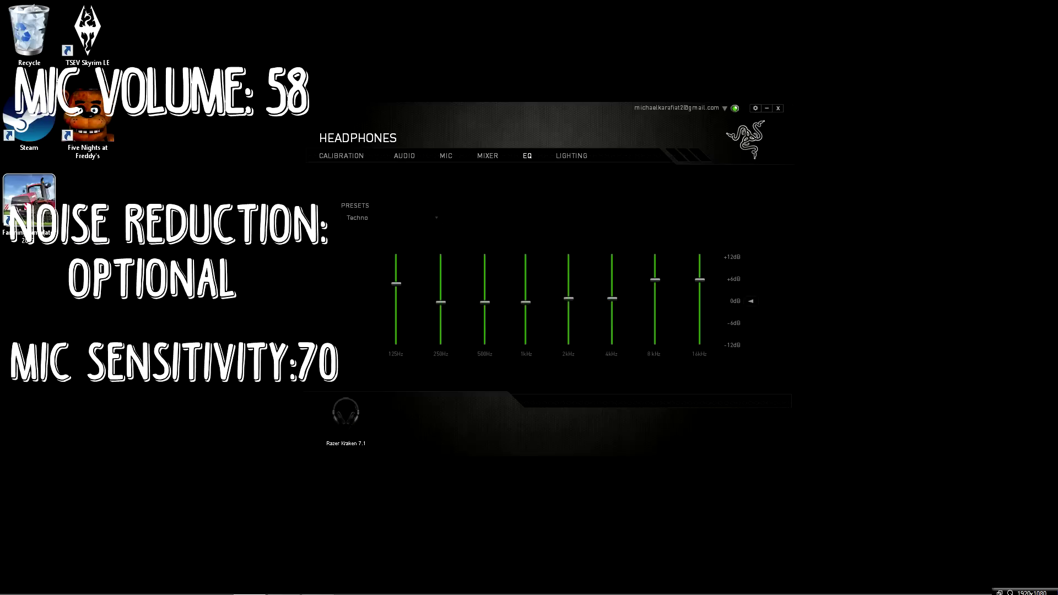
{"action": "left_click", "coordinate": [357, 217]}
{"action": "left_click", "coordinate": [388, 231]}
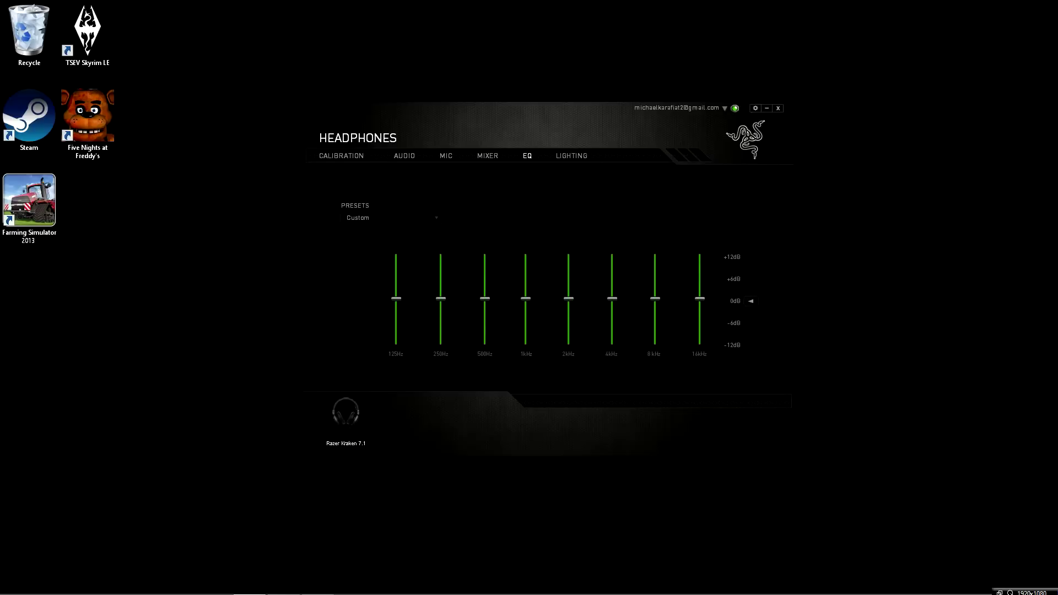
Apply the Techno EQ preset, briefly reverting to Custom before reapplying Techno.
{"action": "left_click", "coordinate": [357, 218]}
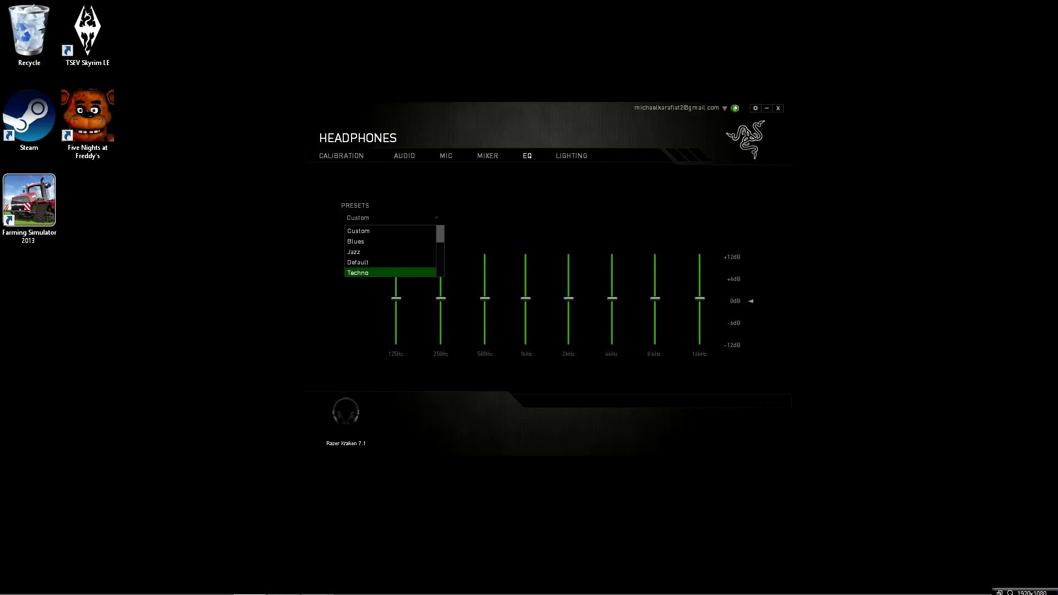
{"action": "left_click", "coordinate": [358, 272]}
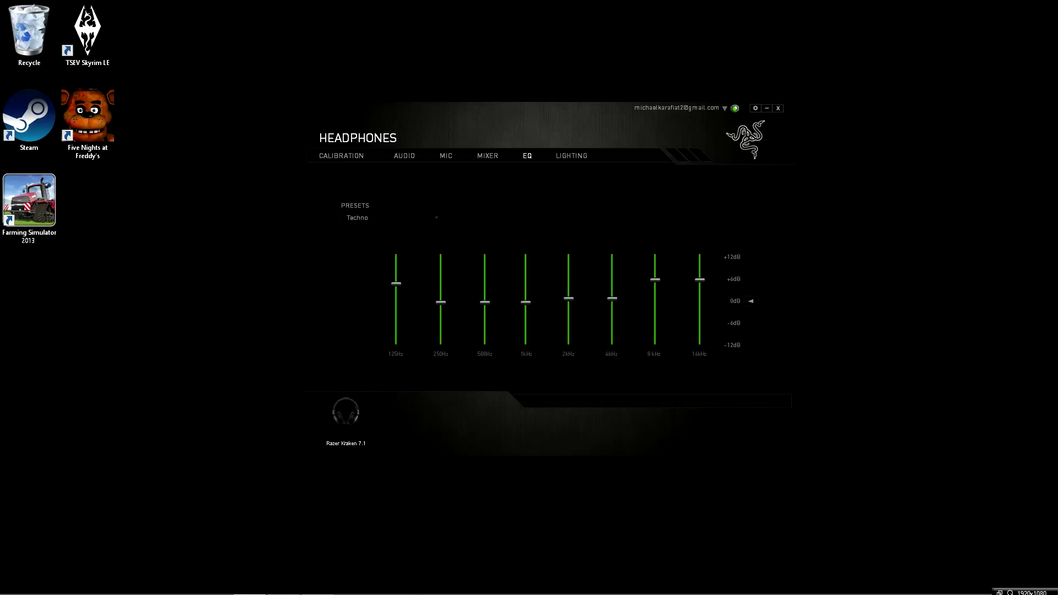
{"action": "left_click", "coordinate": [357, 217]}
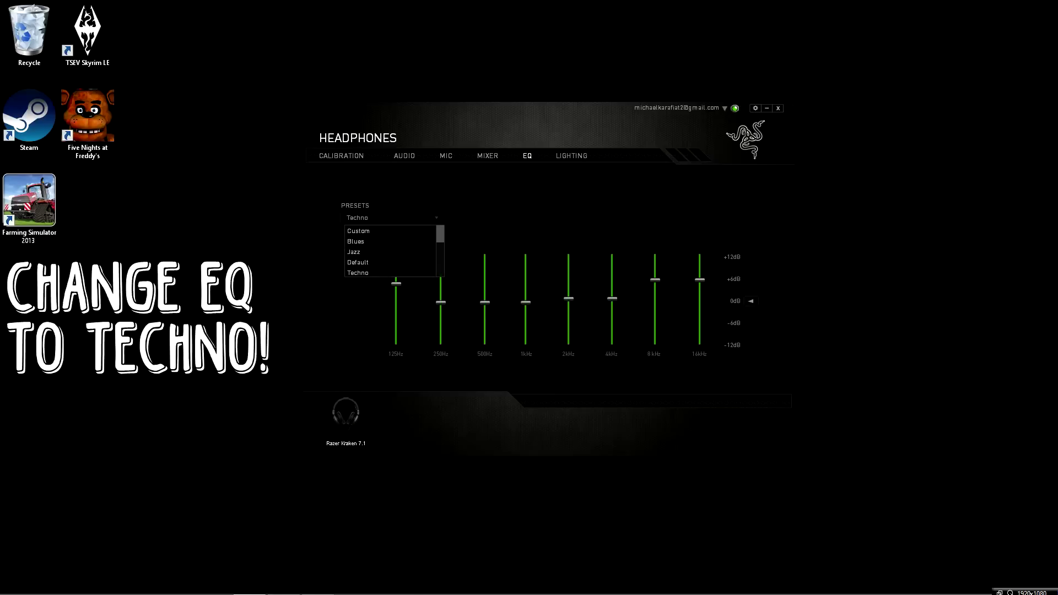
{"action": "left_click", "coordinate": [357, 231]}
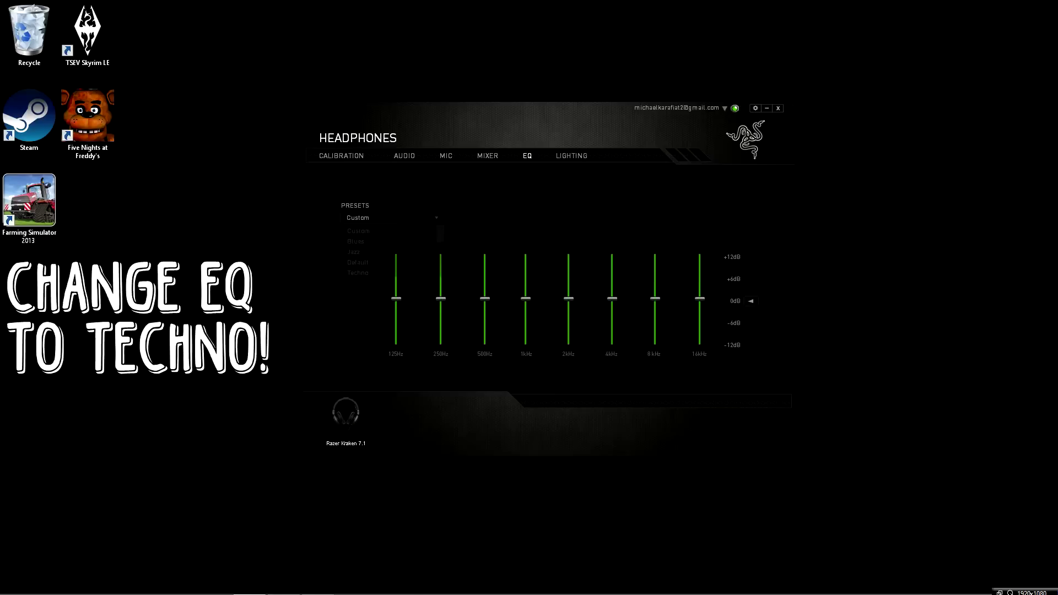
{"action": "left_click", "coordinate": [357, 217]}
{"action": "left_click", "coordinate": [357, 272]}
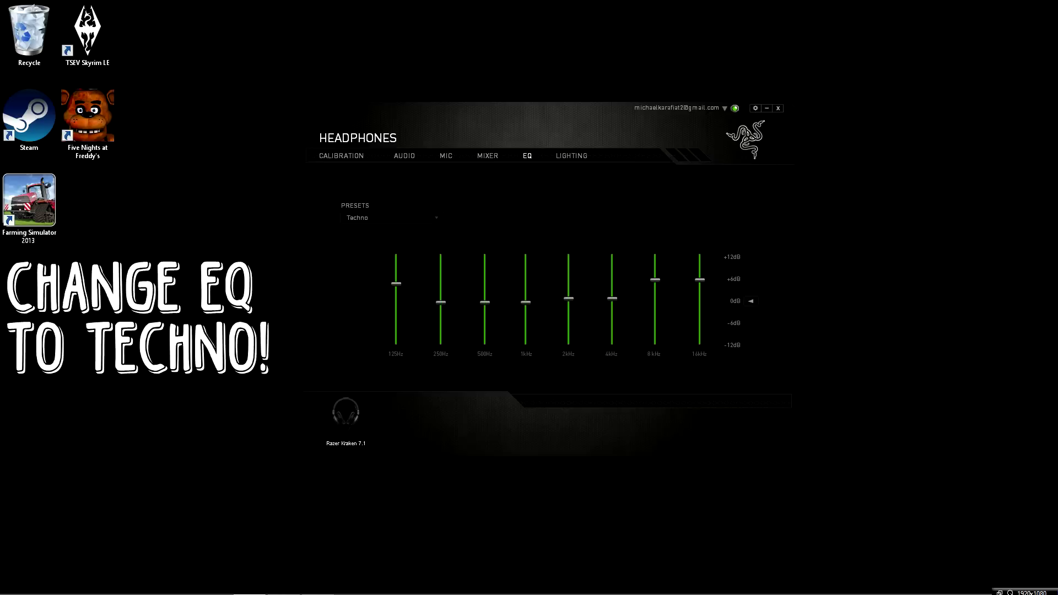
Bring up the headset's LIGHTING page with its logo options.
{"action": "left_click", "coordinate": [571, 156]}
{"action": "left_click", "coordinate": [527, 156]}
{"action": "left_click", "coordinate": [570, 155]}
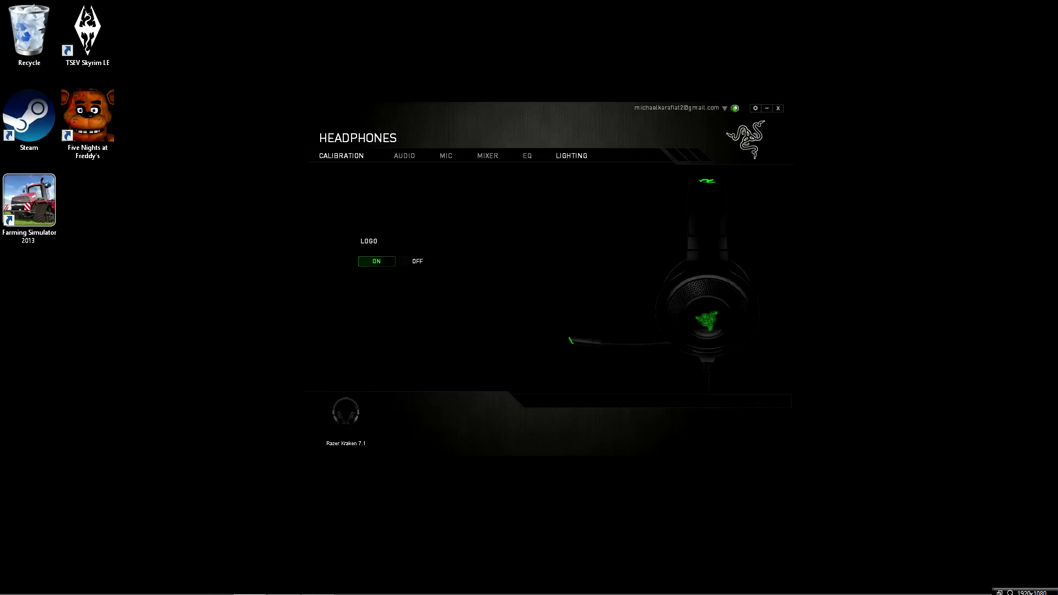
Go back to the Kraken 7.1 CALIBRATION tab's welcome page.
{"action": "left_click", "coordinate": [341, 155]}
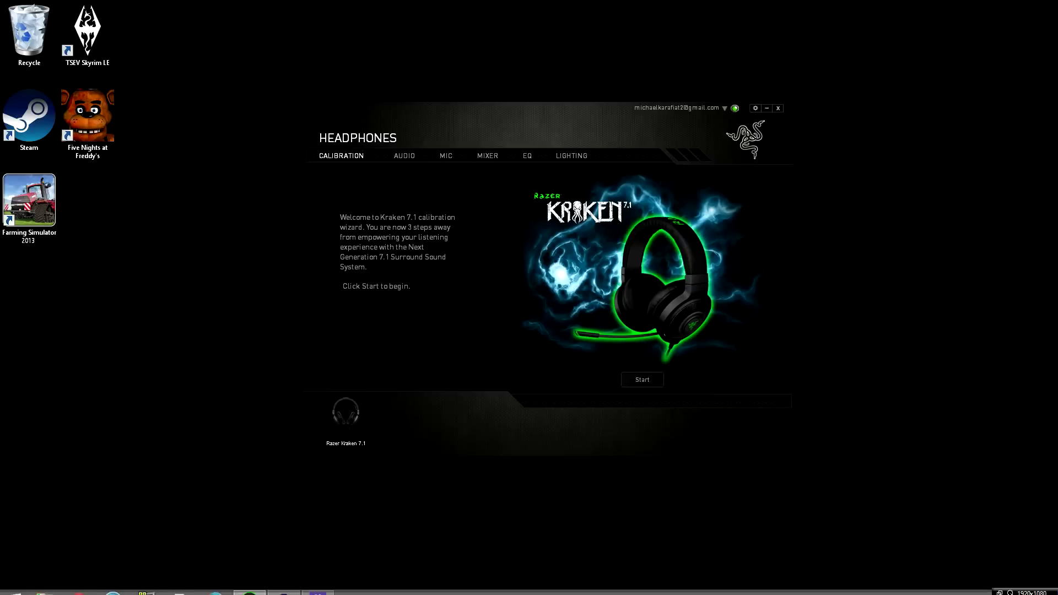